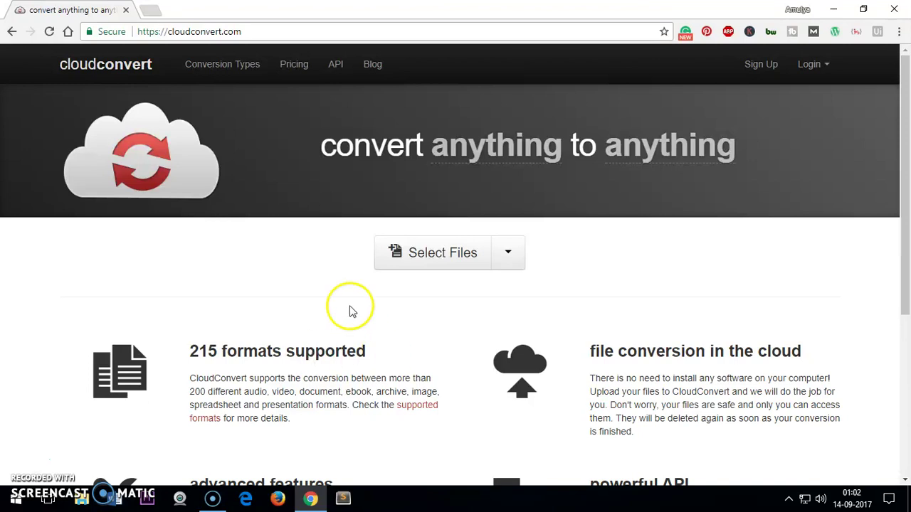
Browse CloudConvert's file source options without picking a file yet
left_click_drag(262, 30, 139, 31)
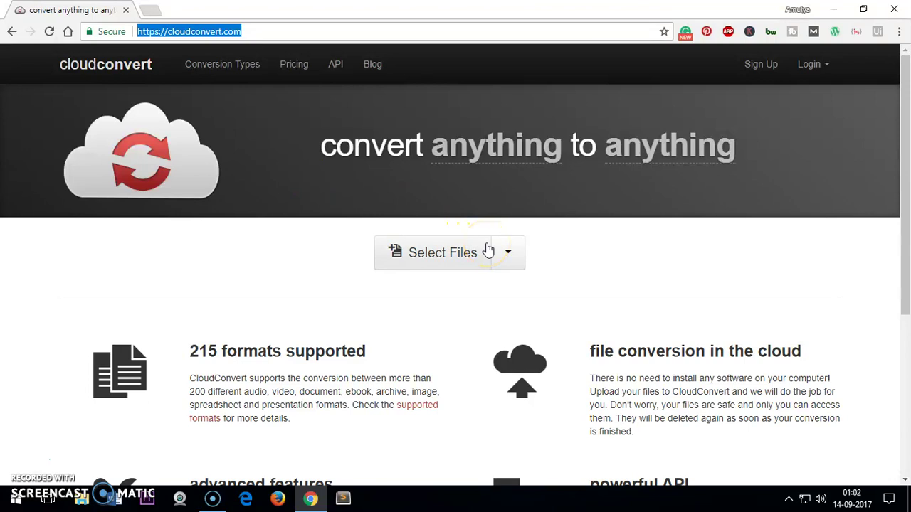
left_click(470, 257)
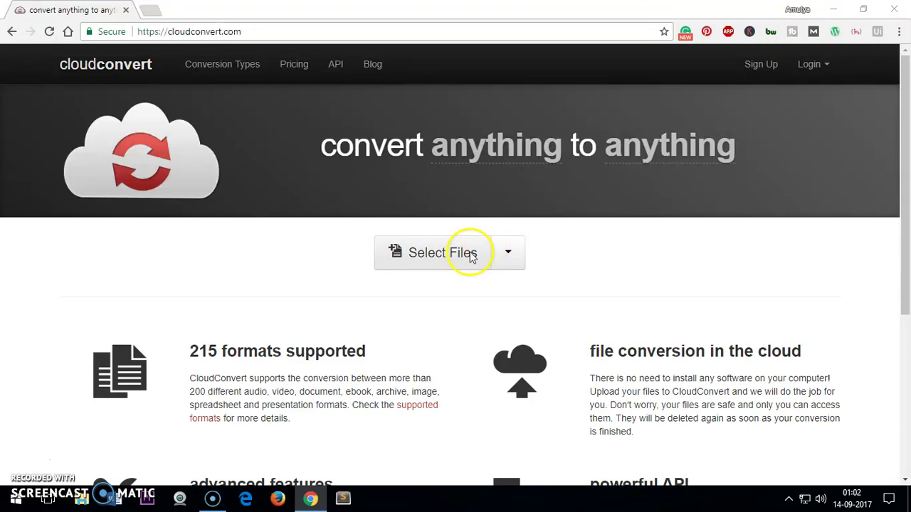
left_click(404, 299)
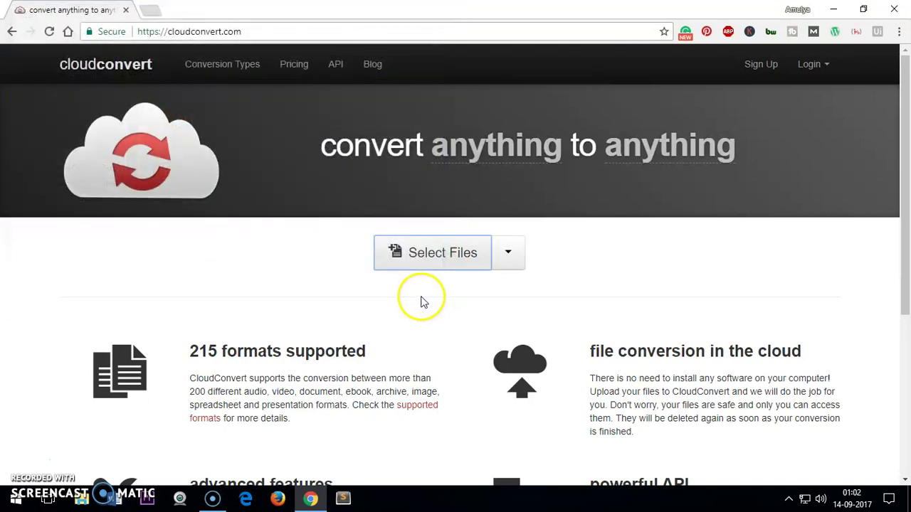
left_click(510, 256)
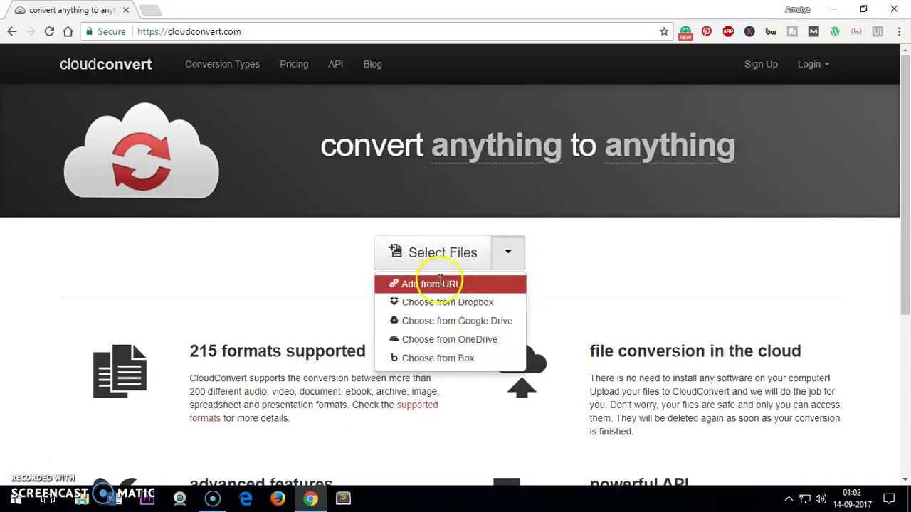
left_click(511, 259)
left_click(510, 260)
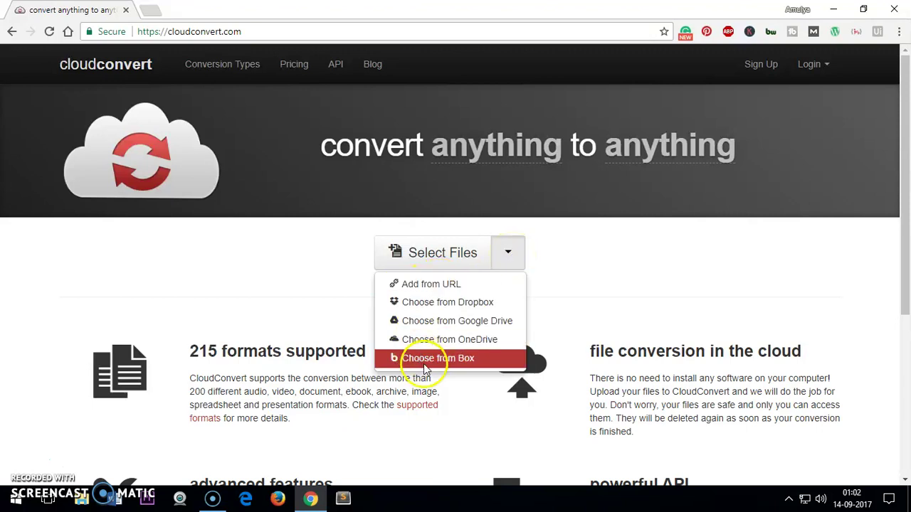
left_click(440, 202)
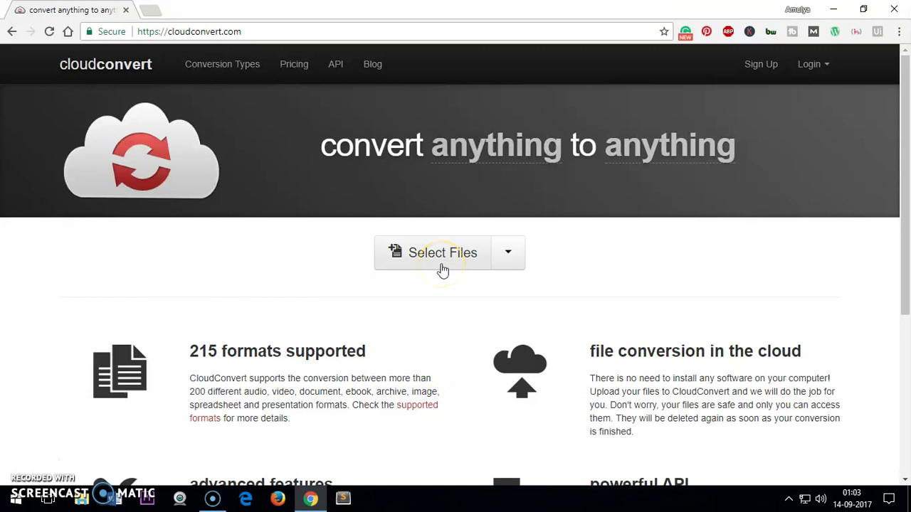
Choose the meta image from the Desktop in the local file picker
left_click(408, 254)
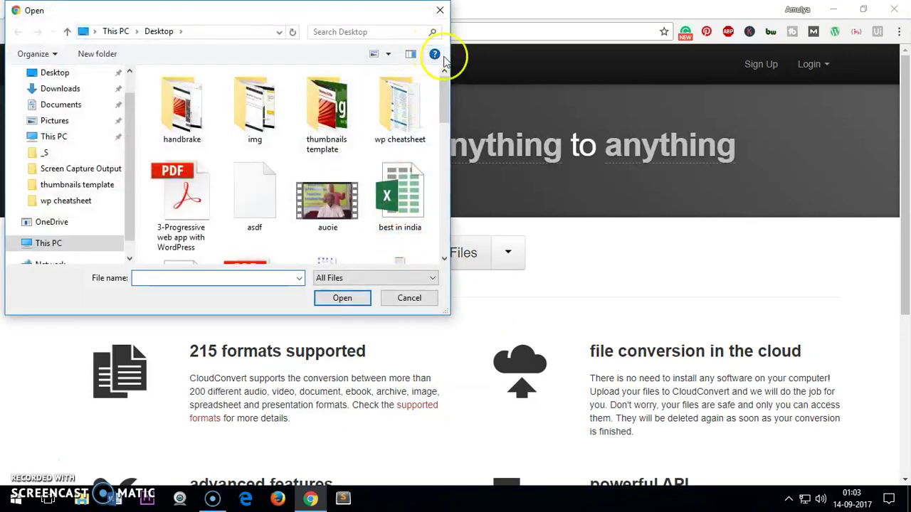
scroll(444, 85, "down", 10)
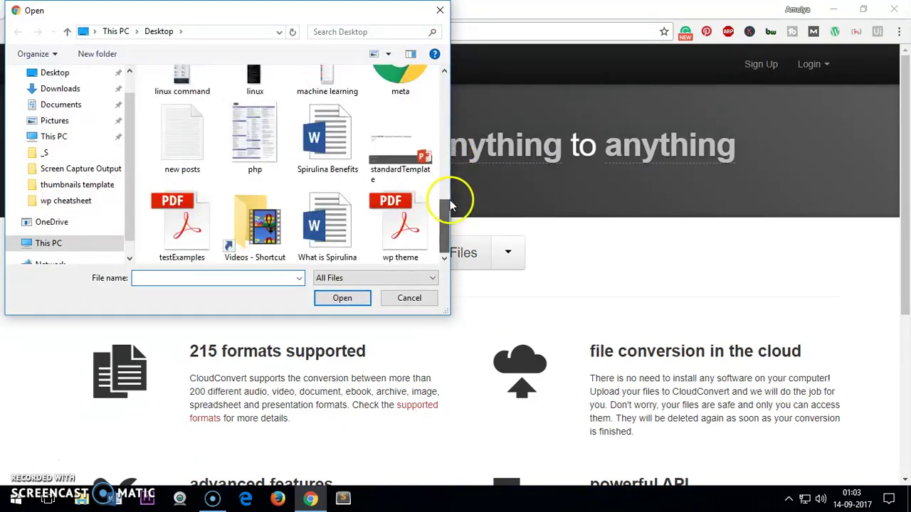
left_click(402, 87)
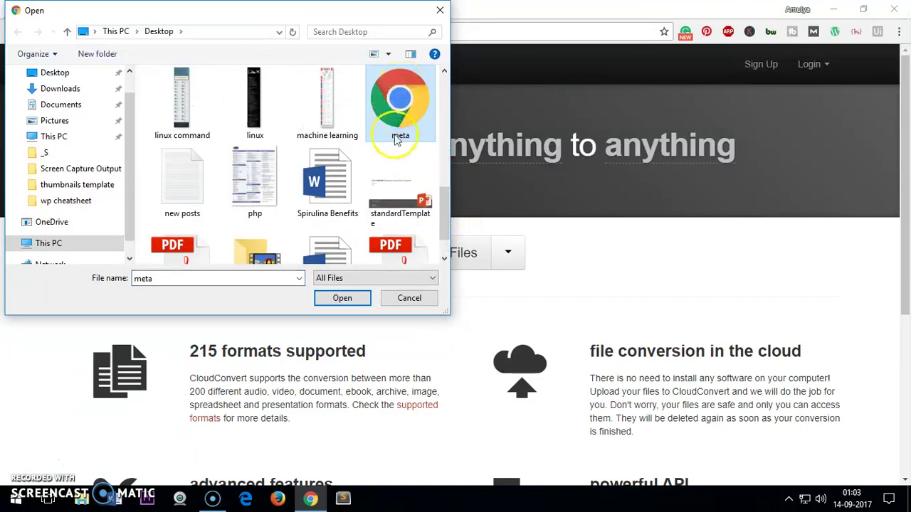
Upload the chosen meta.webp file and read the WebP format description
left_click(358, 297)
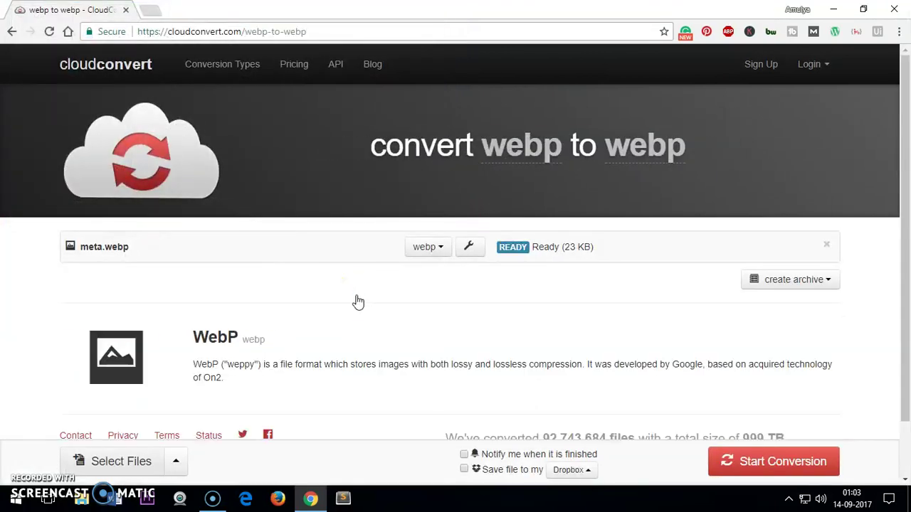
left_click_drag(186, 366, 436, 389)
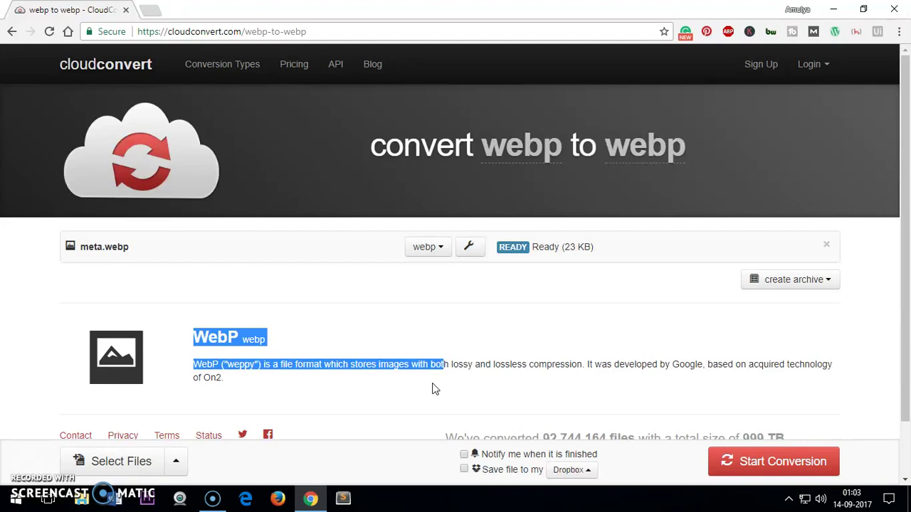
left_click(369, 349)
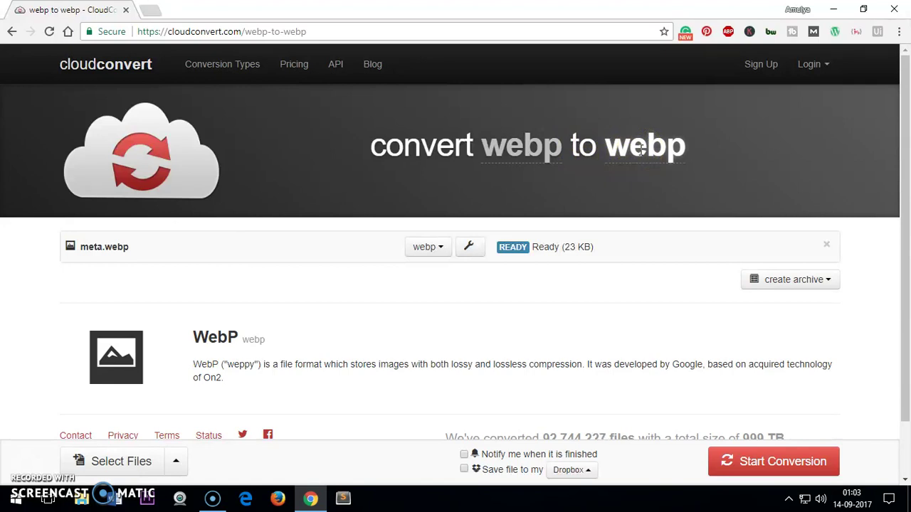
Set jpg from the image formats as the output and read the JPG description
mouse_move(641, 148)
left_click(650, 210)
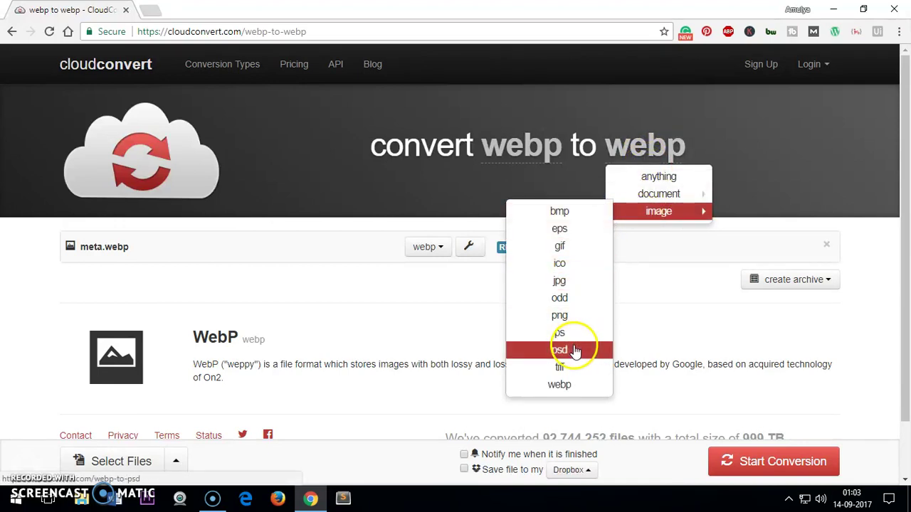
left_click(570, 286)
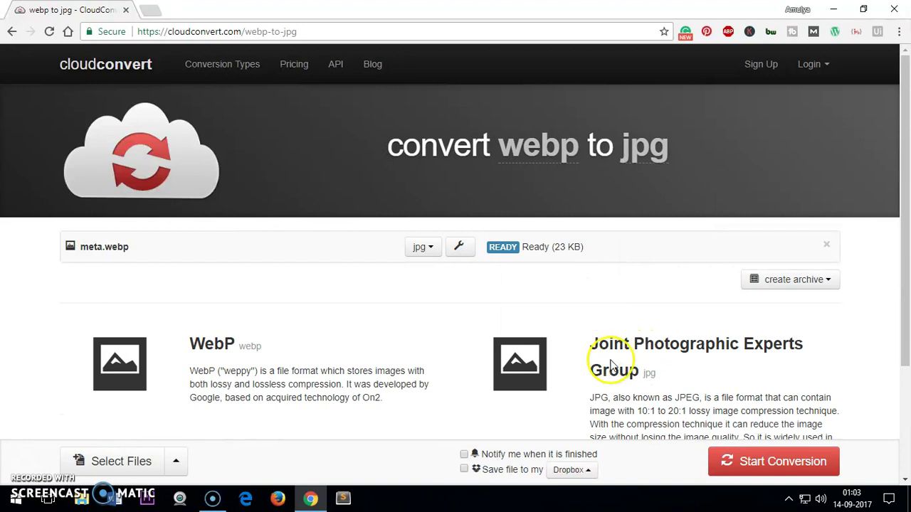
left_click_drag(589, 346, 804, 359)
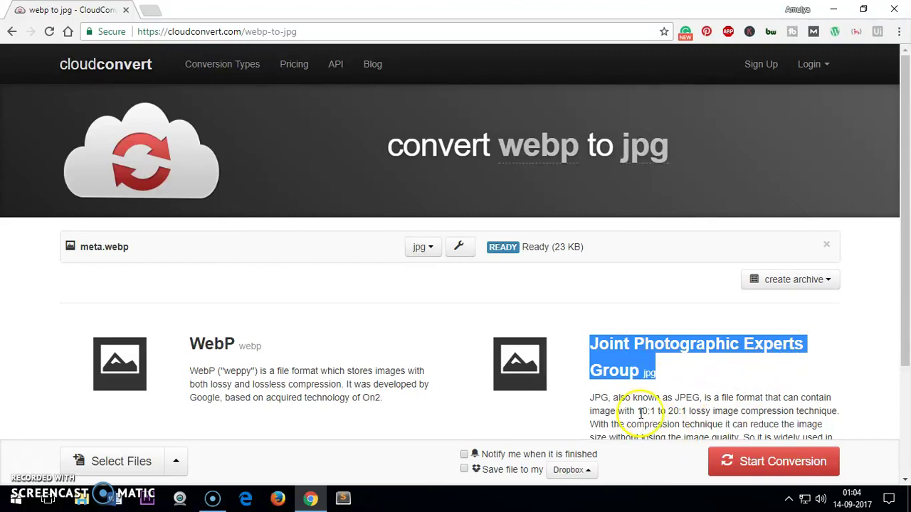
left_click(597, 409)
left_click_drag(674, 398, 725, 400)
left_click(745, 418)
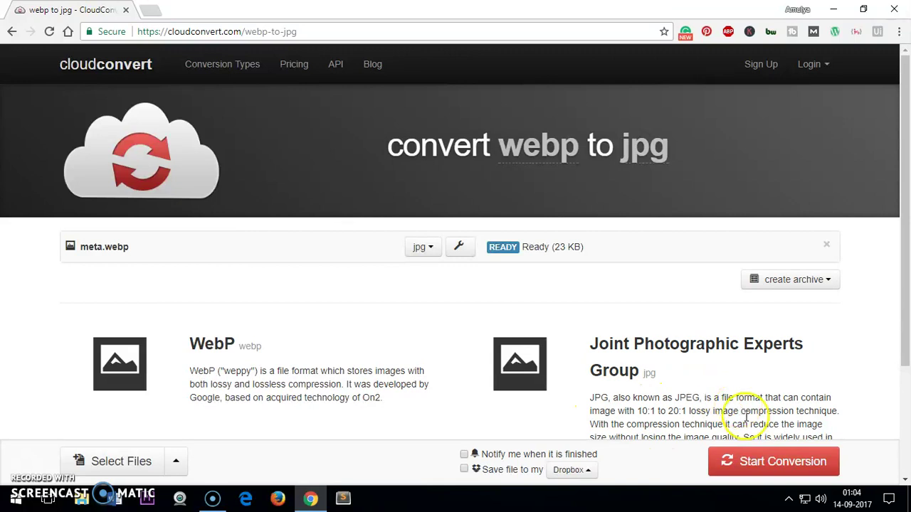
Convert meta.webp to JPG, save it as meta.jpg, and open the downloaded file
left_click(772, 462)
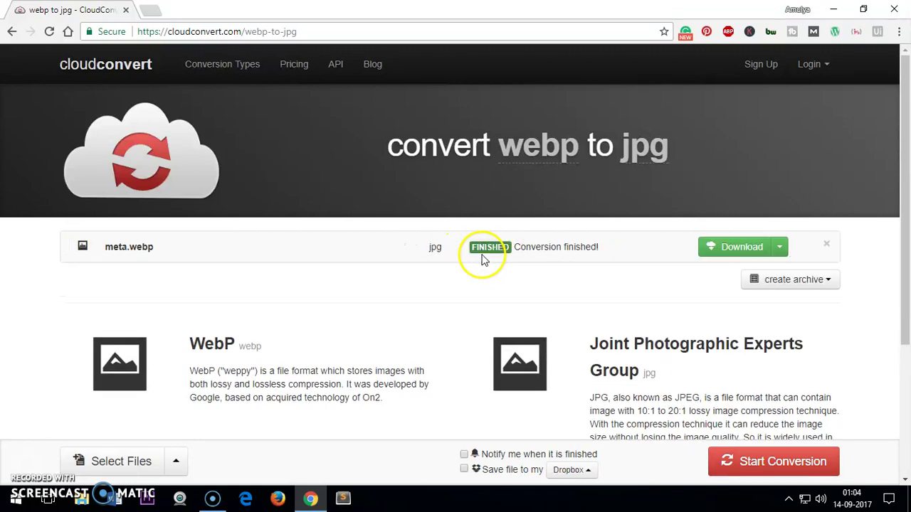
left_click(722, 249)
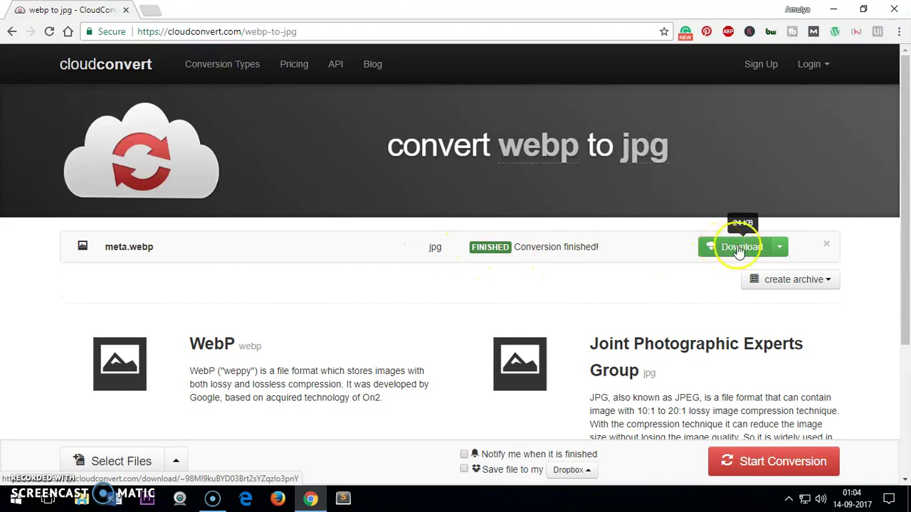
left_click(781, 248)
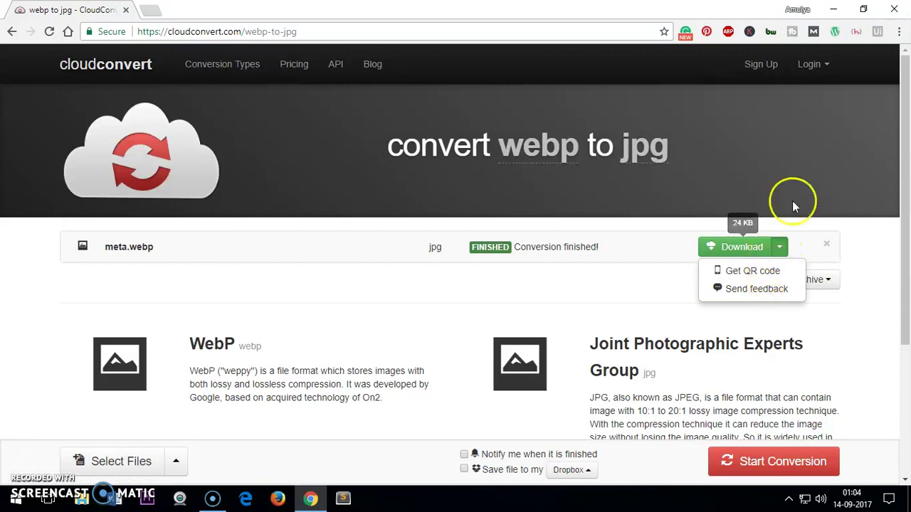
left_click(818, 122)
left_click(738, 249)
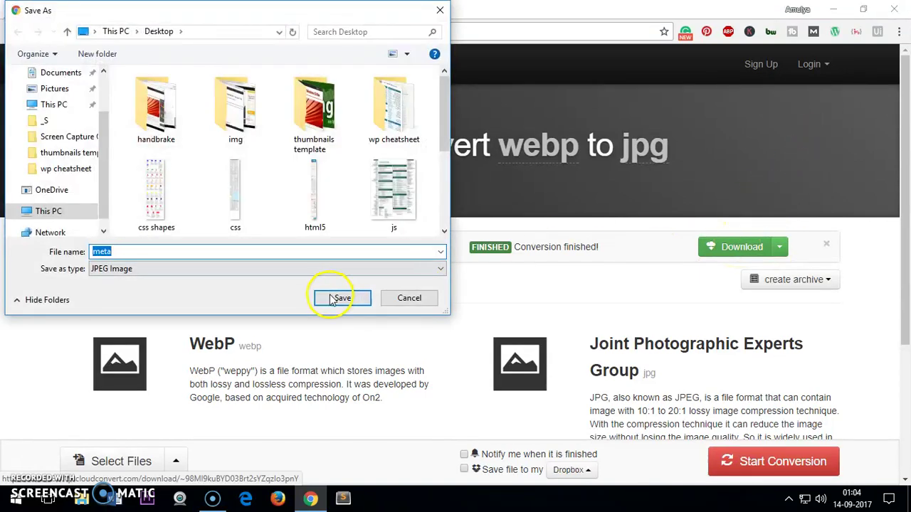
left_click(332, 298)
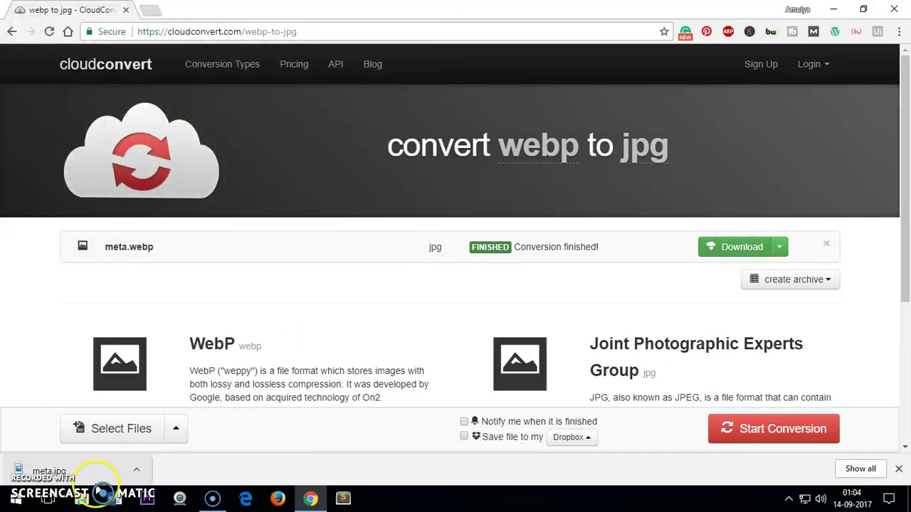
left_click(50, 471)
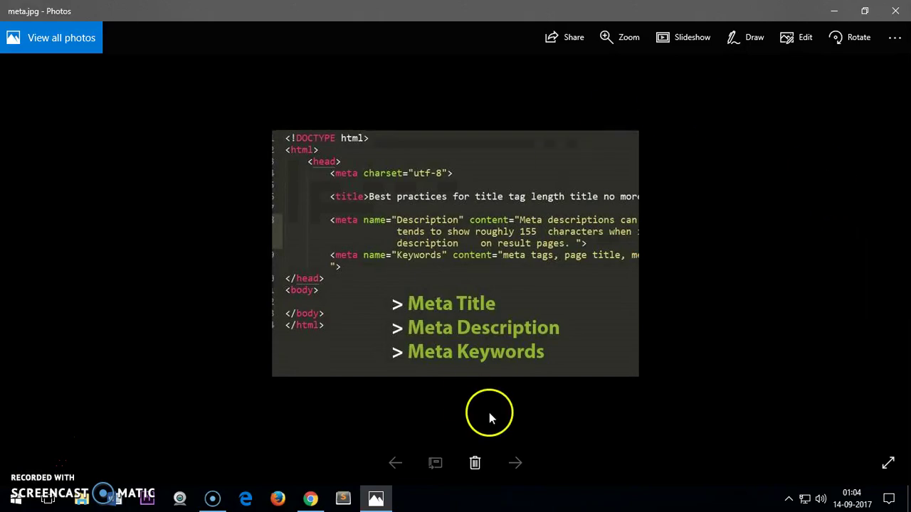
Close the image viewer and downloads bar and clear the WebP description selection
left_click(895, 11)
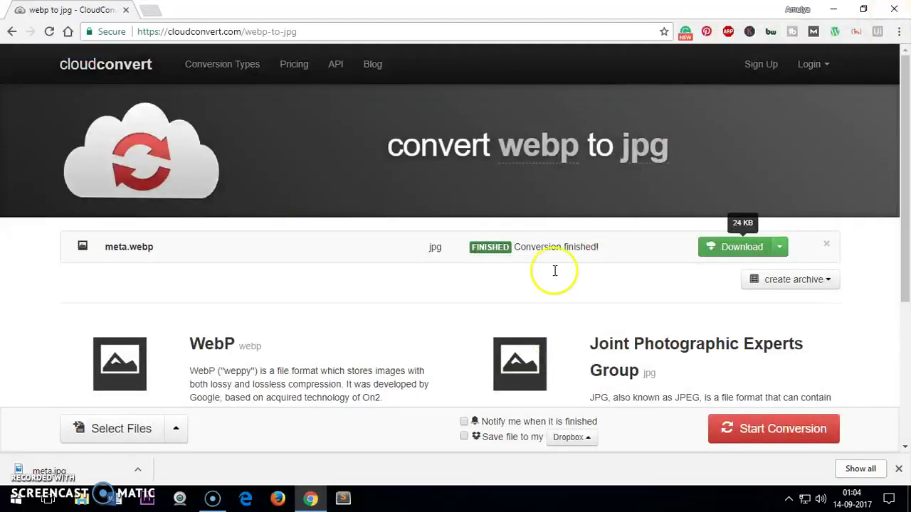
left_click(360, 339)
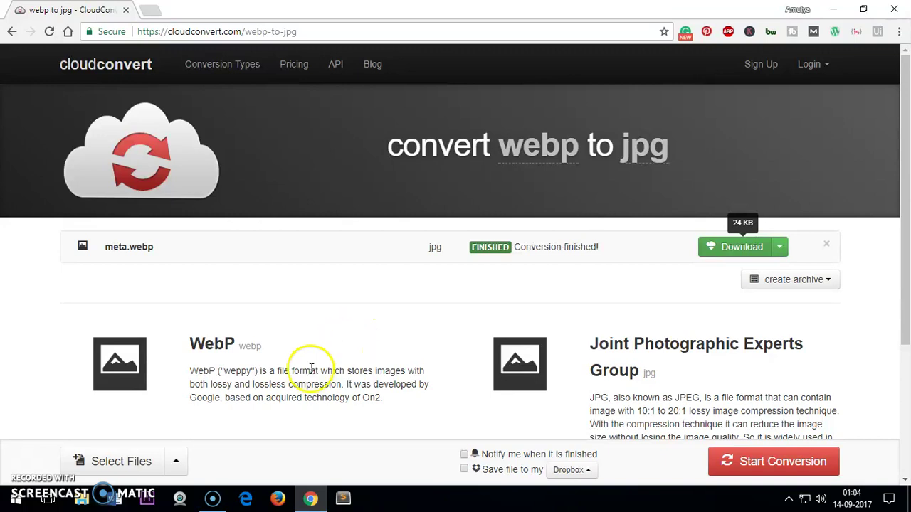
left_click_drag(202, 384, 375, 389)
left_click(376, 389)
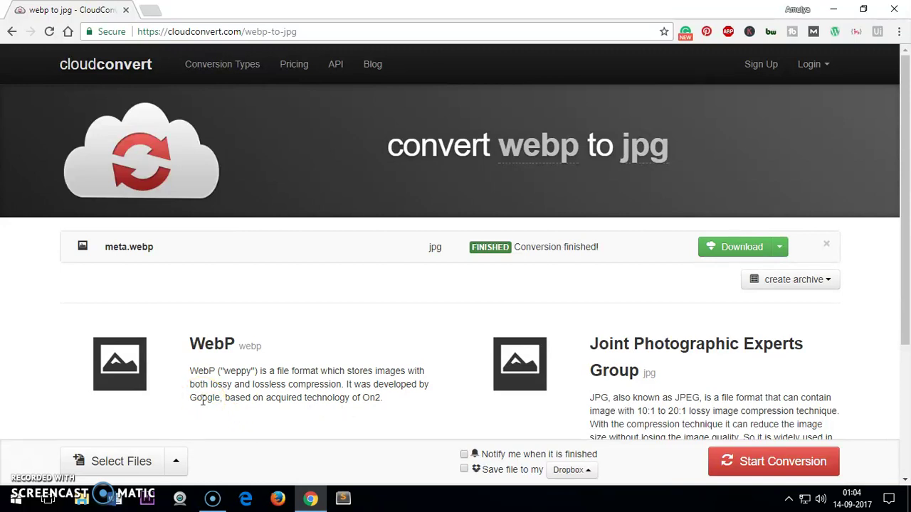
Browse the source format list and close it without changes
left_click(528, 150)
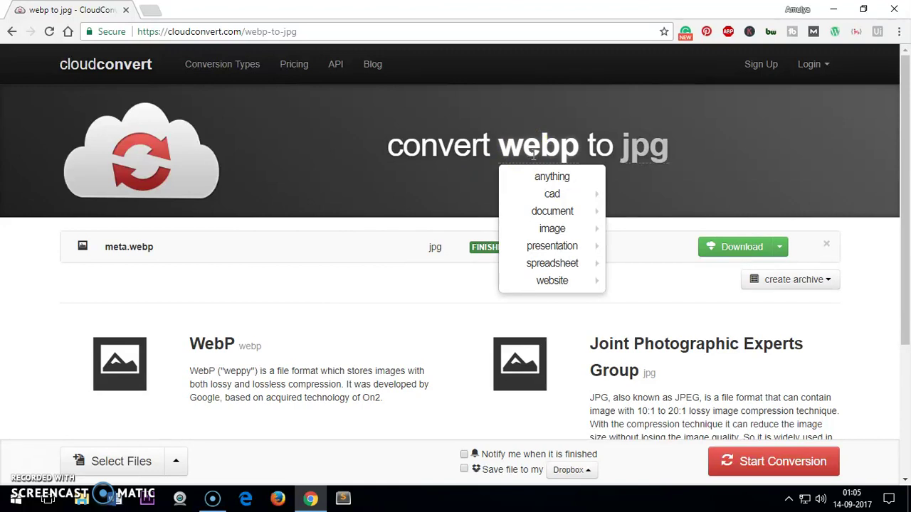
mouse_move(545, 228)
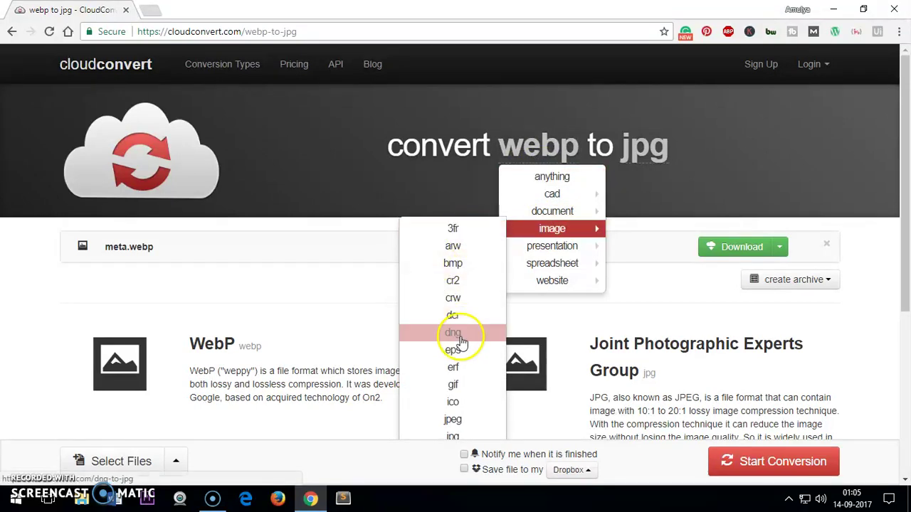
left_click(295, 179)
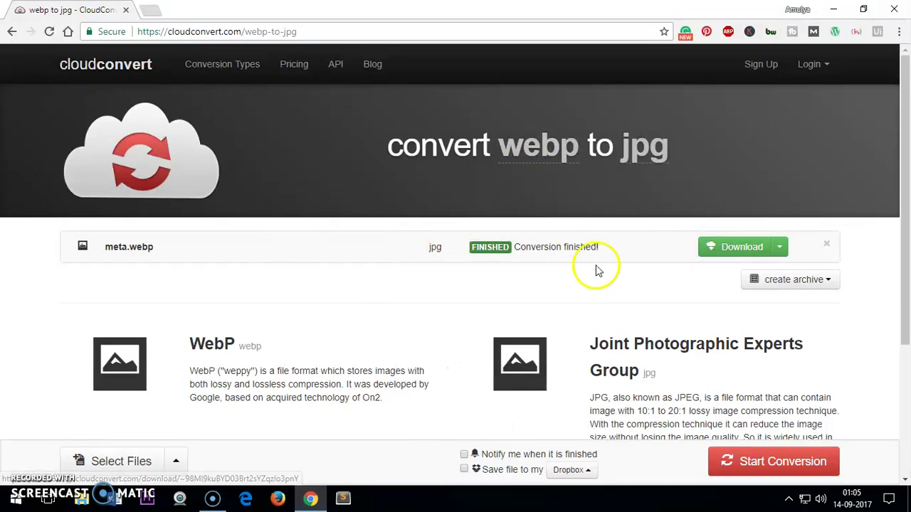
Remove the finished conversion and upload meta.jpg from the file picker
left_click(825, 244)
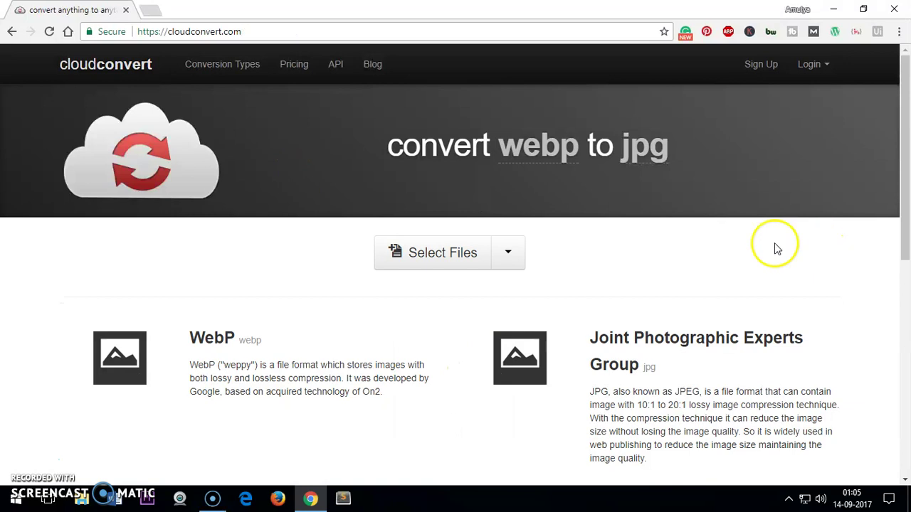
left_click(413, 257)
left_click_drag(442, 89, 446, 180)
left_click(410, 152)
left_click(340, 301)
Set webp from the image formats as the output format
left_click(629, 147)
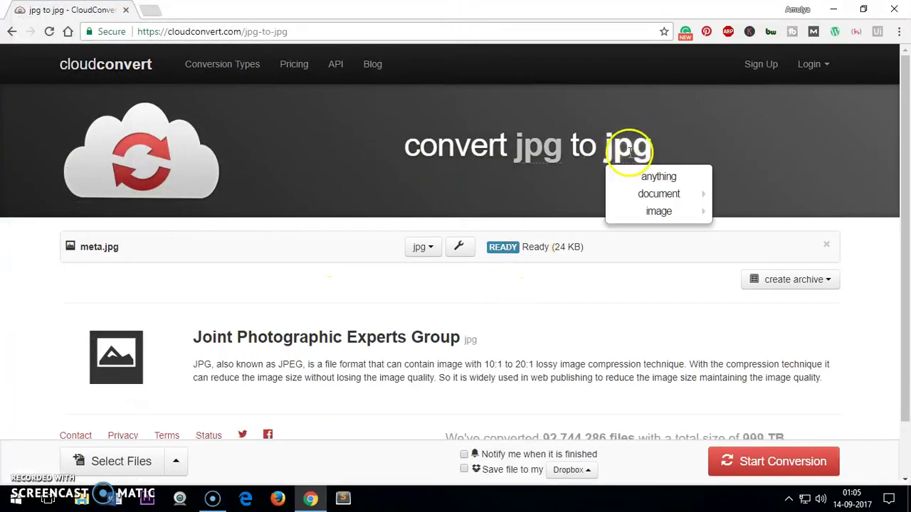
mouse_move(668, 213)
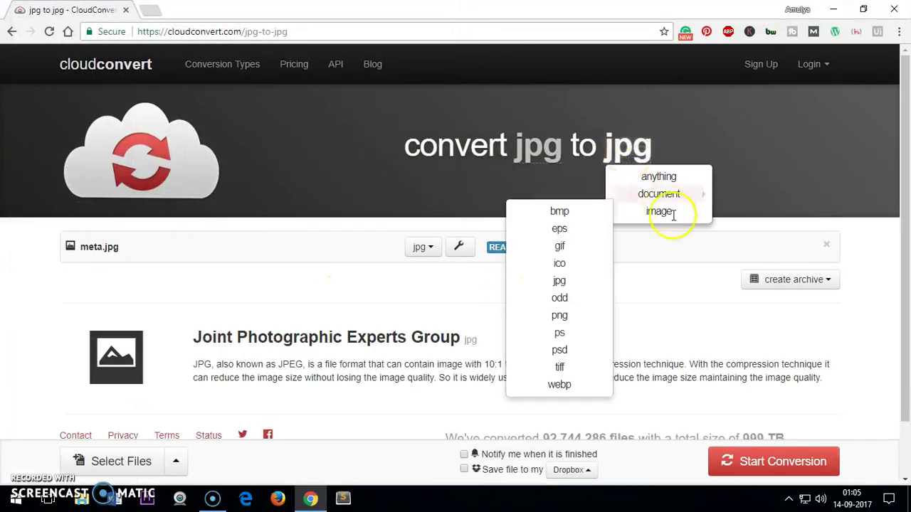
left_click(574, 384)
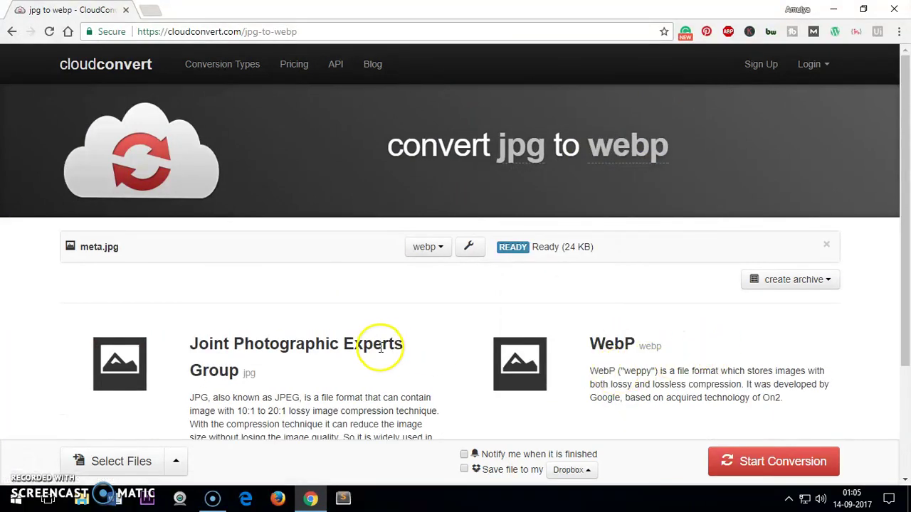
Convert meta.jpg to WebP, download the 18 KB result, and check the save file types
left_click(743, 470)
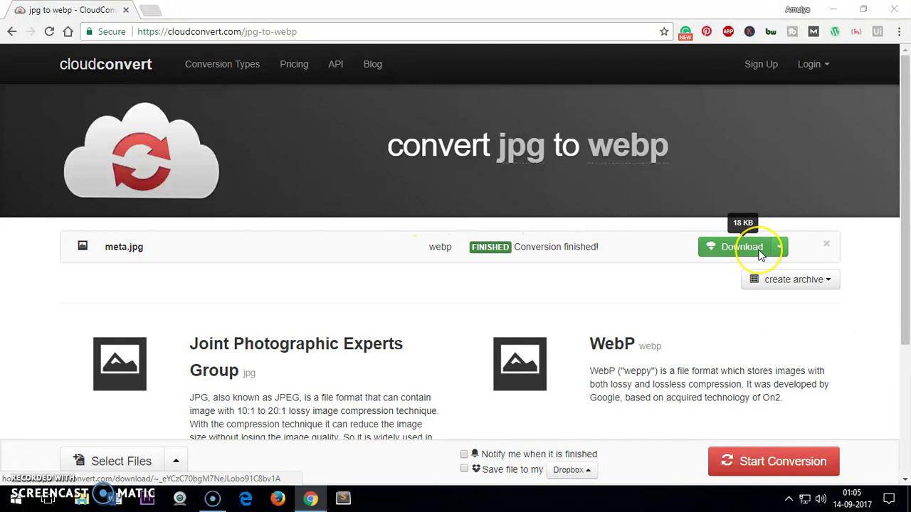
left_click(740, 247)
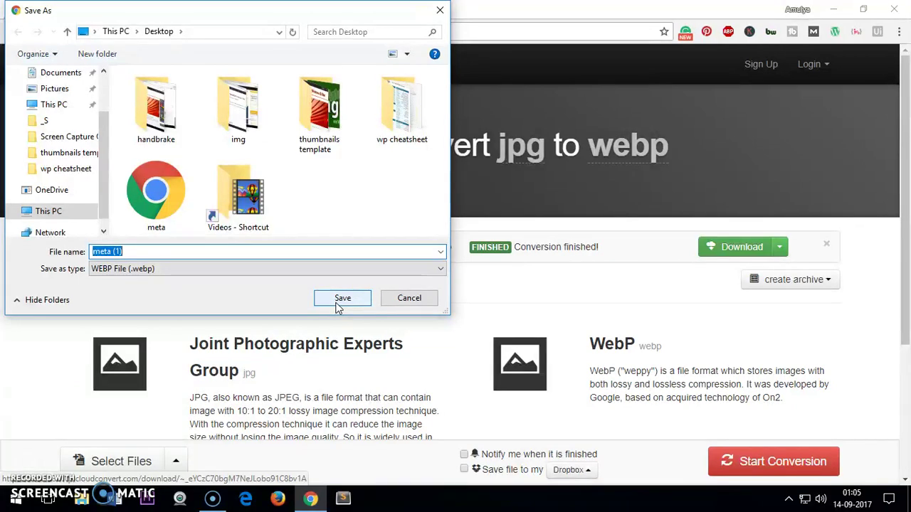
left_click(386, 270)
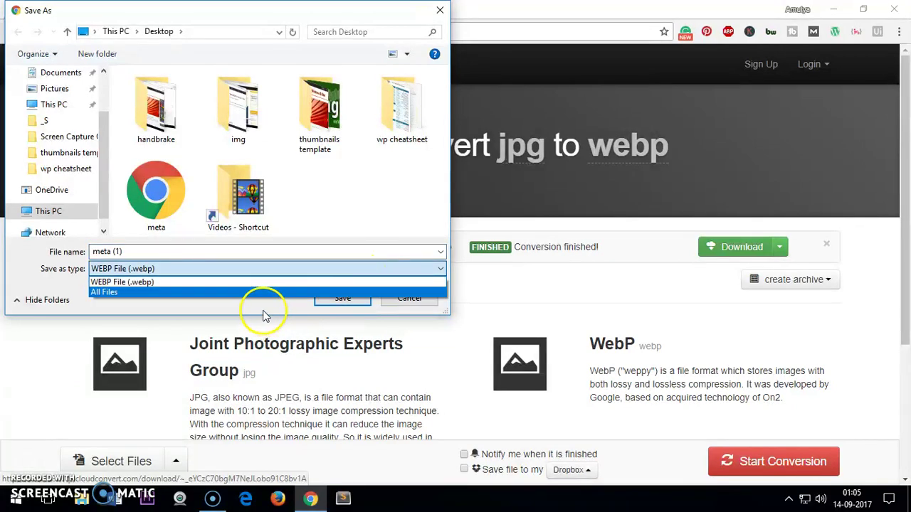